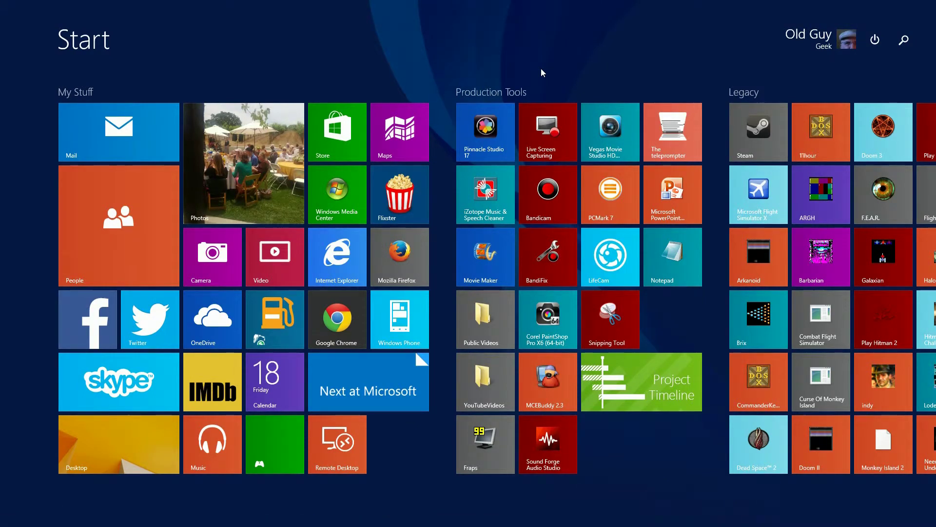
Search the Start screen for 'disk' and launch Disk Cleanup from the results
{"action": "left_click", "coordinate": [96, 448]}
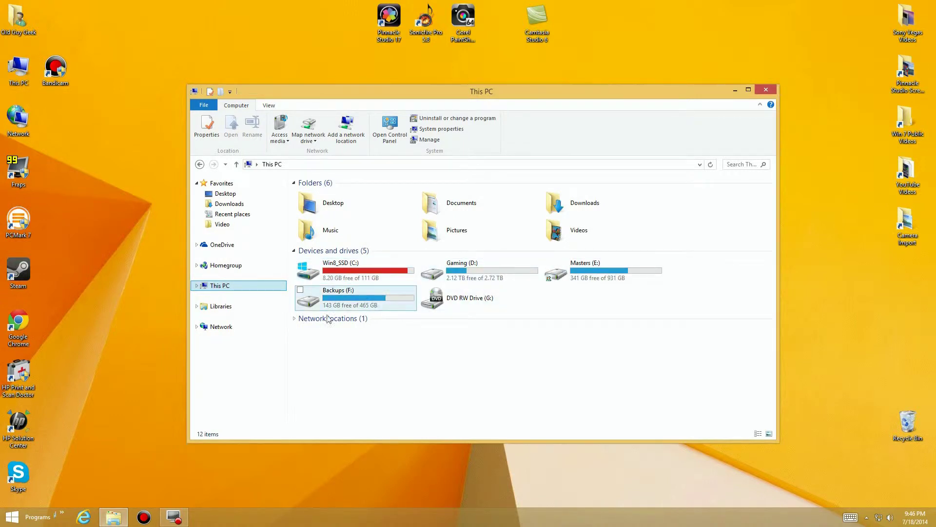
{"action": "left_click", "coordinate": [12, 516]}
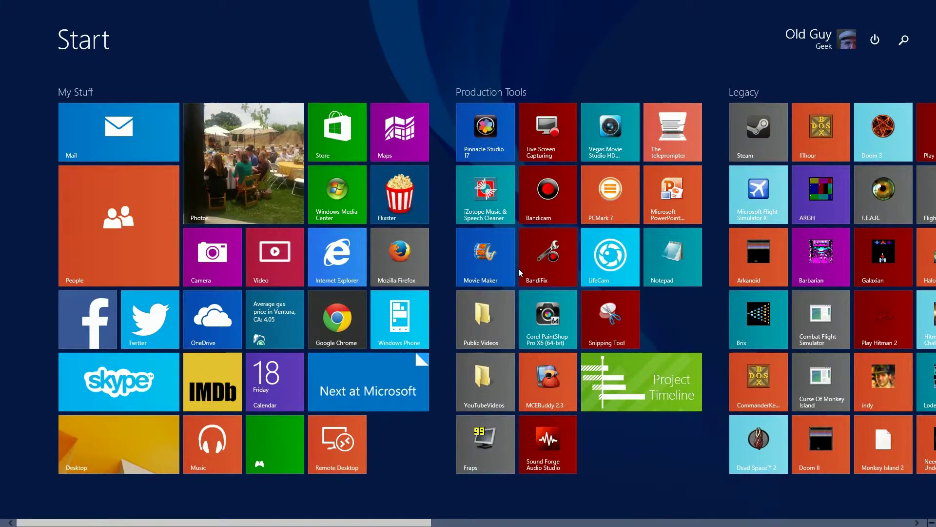
{"action": "type", "text": "disk Cleanup"}
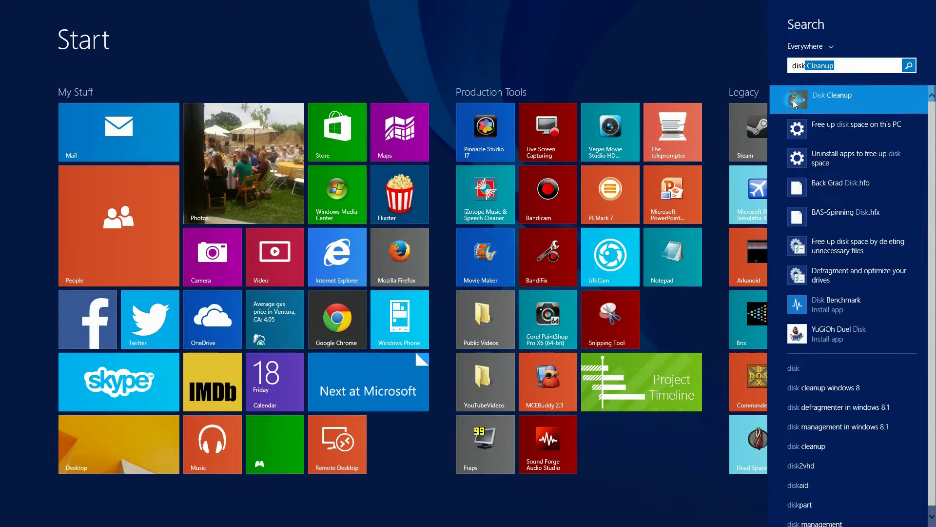
{"action": "key", "text": "Return"}
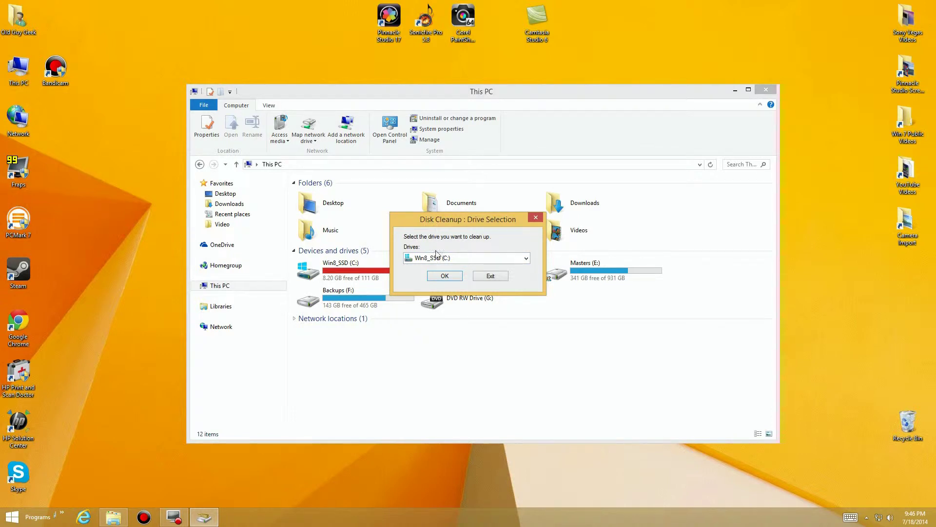
Scan Win8_SSD (C:) and review the Files to delete list, 65.7 MB to free
{"action": "left_click", "coordinate": [446, 276]}
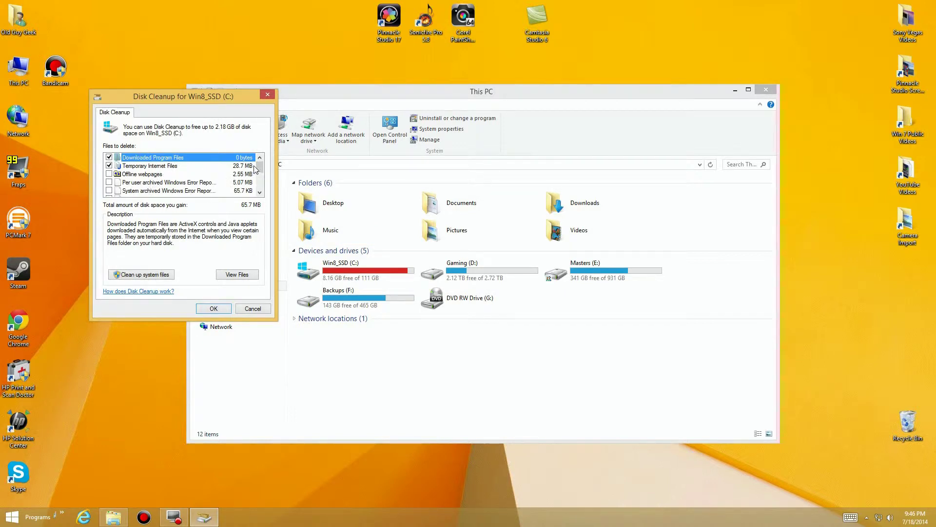
{"action": "left_click_drag", "start_coordinate": [259, 167], "coordinate": [259, 187]}
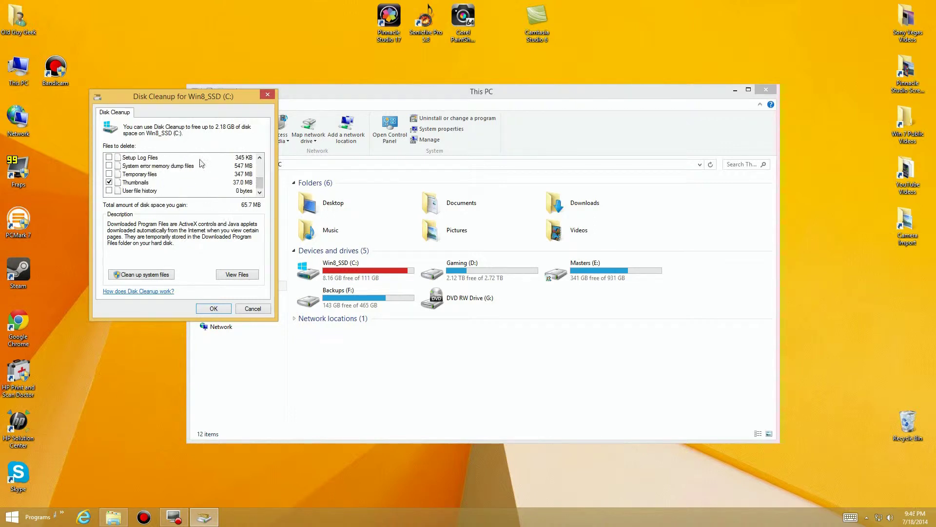
{"action": "left_click", "coordinate": [260, 158]}
{"action": "left_click", "coordinate": [259, 158]}
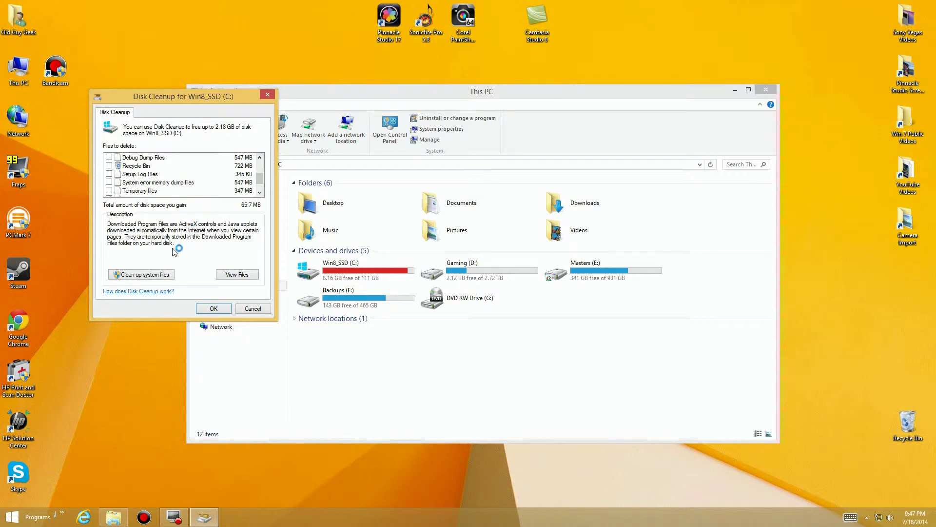
Rescan C: including system files so Windows Update Cleanup (406 MB) appears
{"action": "left_click", "coordinate": [130, 275]}
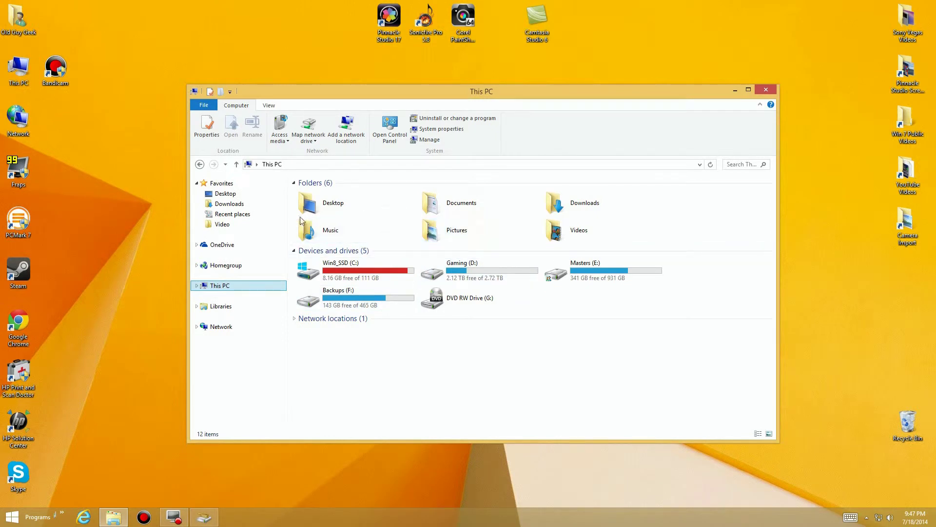
{"action": "left_click", "coordinate": [200, 521]}
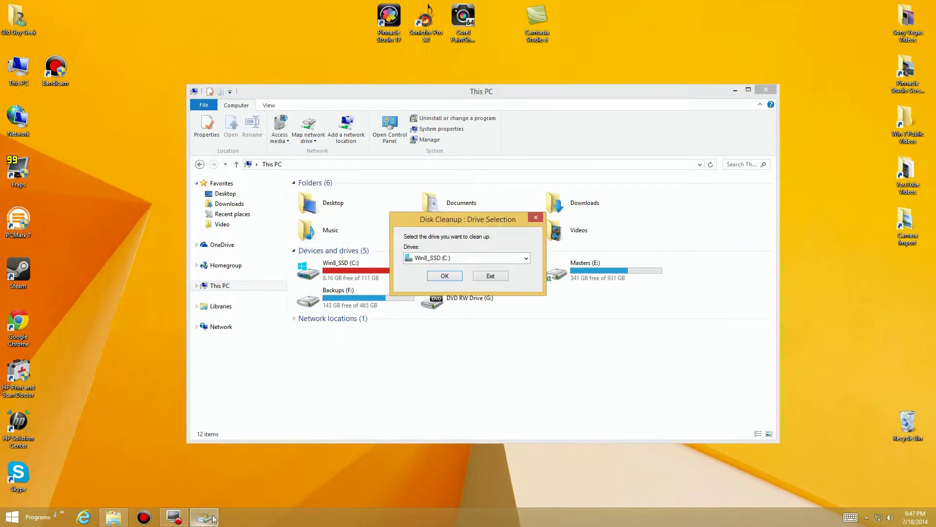
{"action": "left_click", "coordinate": [444, 275]}
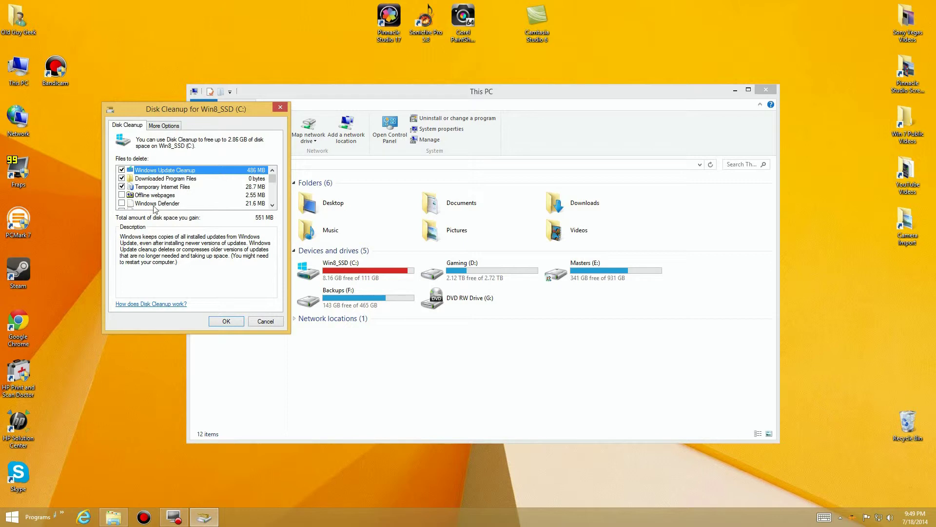
Scroll the Files to delete list and tick Debug Dump Files
{"action": "left_click", "coordinate": [272, 206]}
{"action": "left_click", "coordinate": [272, 206]}
{"action": "left_click", "coordinate": [272, 206]}
{"action": "left_click", "coordinate": [273, 205]}
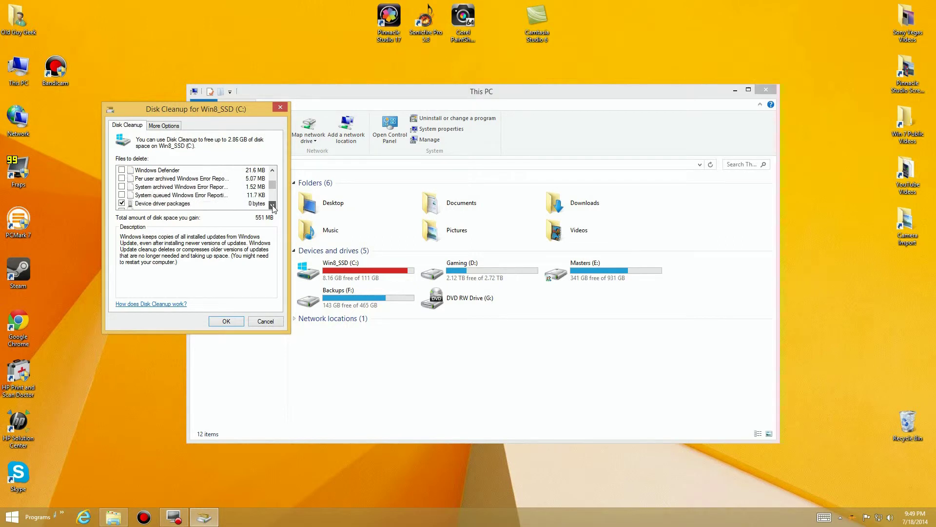
{"action": "left_click", "coordinate": [273, 206]}
{"action": "left_click", "coordinate": [272, 205]}
{"action": "left_click", "coordinate": [273, 205]}
{"action": "left_click", "coordinate": [121, 187]}
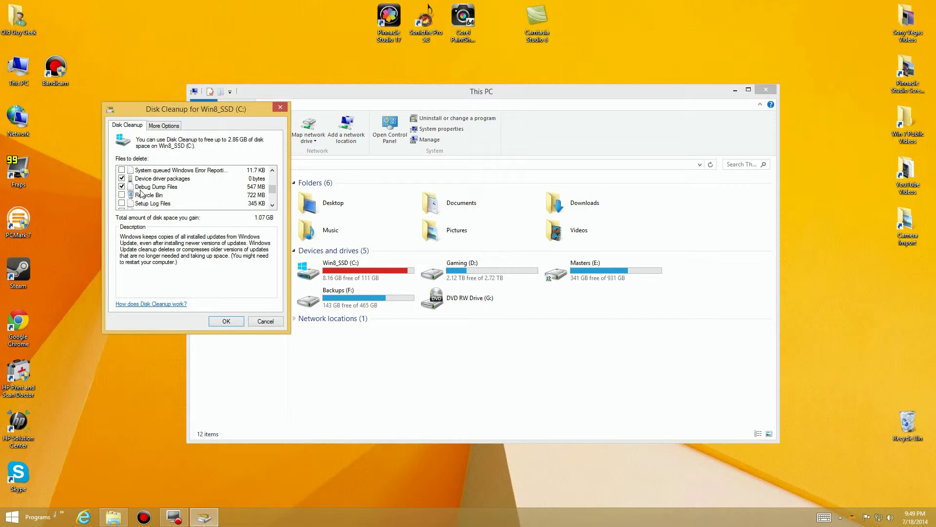
Tick System error memory dump files and confirm cleaning the 2.83 GB selection
{"action": "left_click", "coordinate": [273, 205]}
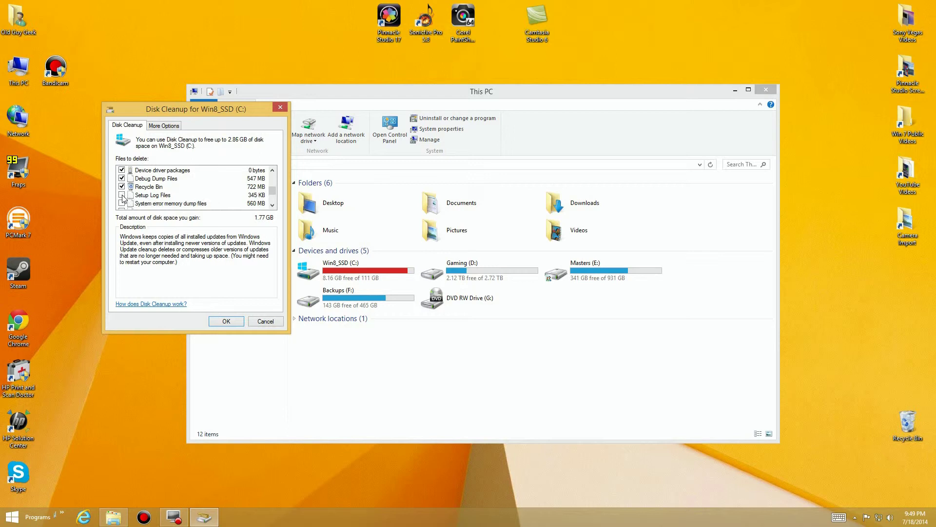
{"action": "left_click", "coordinate": [176, 205]}
{"action": "left_click", "coordinate": [122, 203]}
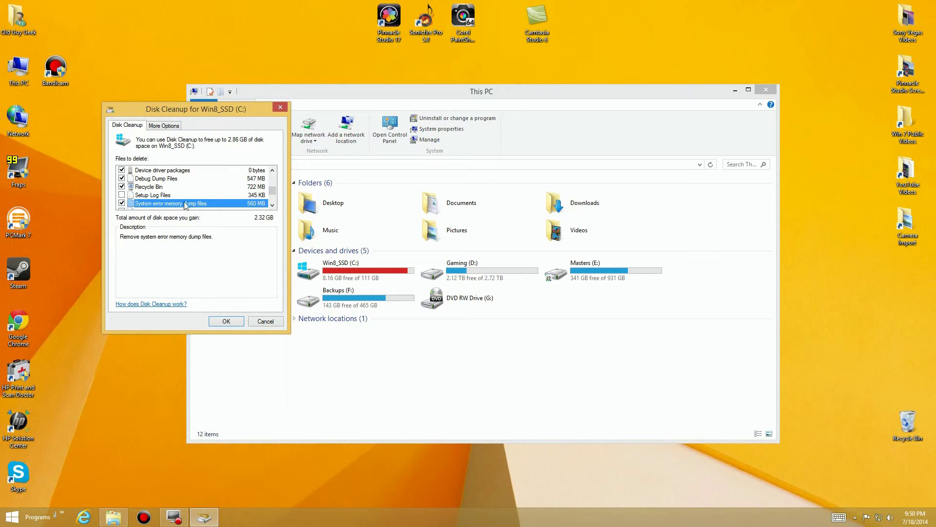
{"action": "left_click", "coordinate": [272, 205]}
{"action": "left_click", "coordinate": [272, 205]}
{"action": "left_click", "coordinate": [272, 205]}
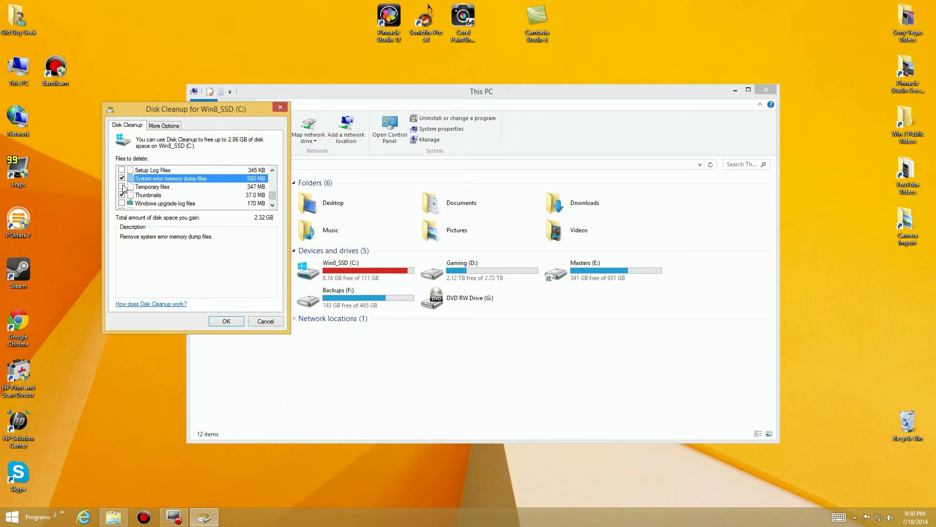
{"action": "scroll", "coordinate": [232, 198], "scroll_direction": "down", "scroll_amount": 1}
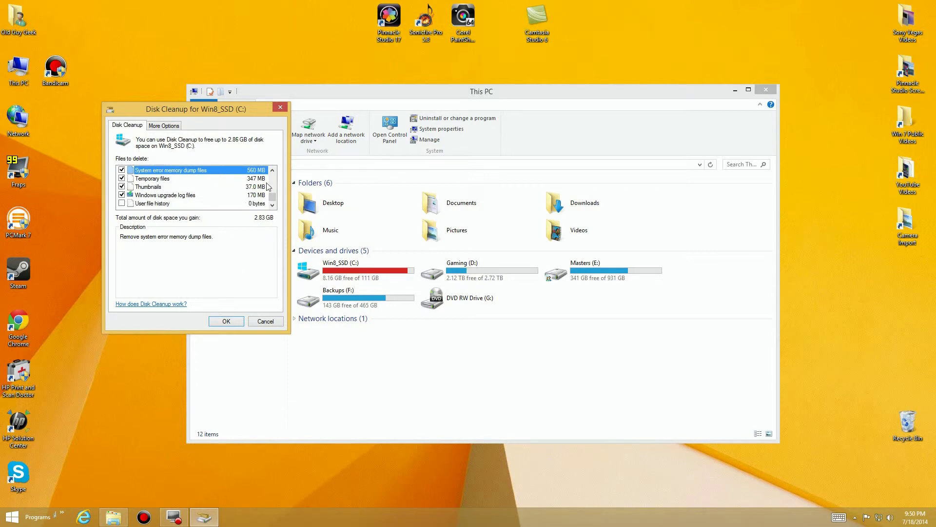
{"action": "left_click_drag", "start_coordinate": [271, 201], "coordinate": [272, 176]}
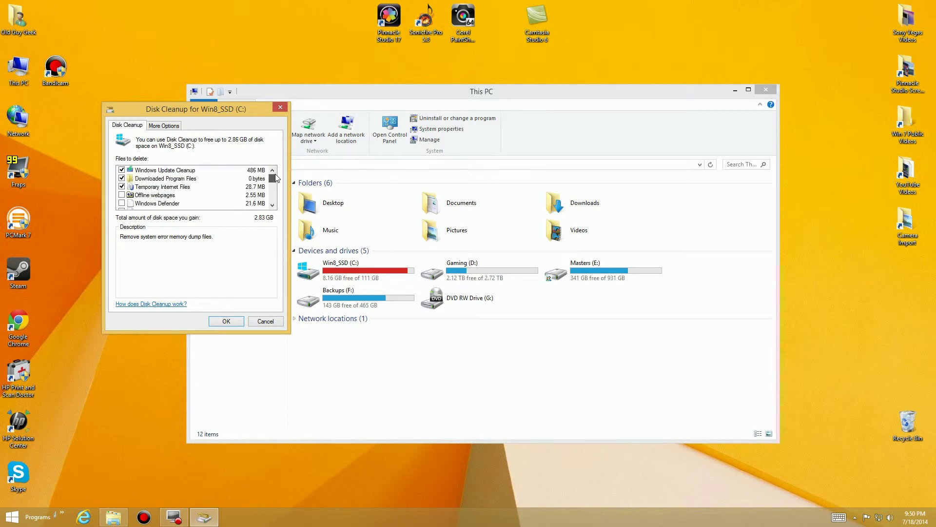
{"action": "left_click", "coordinate": [223, 321]}
Confirm permanent deletion, then refresh This PC to show C:'s updated free space
{"action": "left_click", "coordinate": [480, 264]}
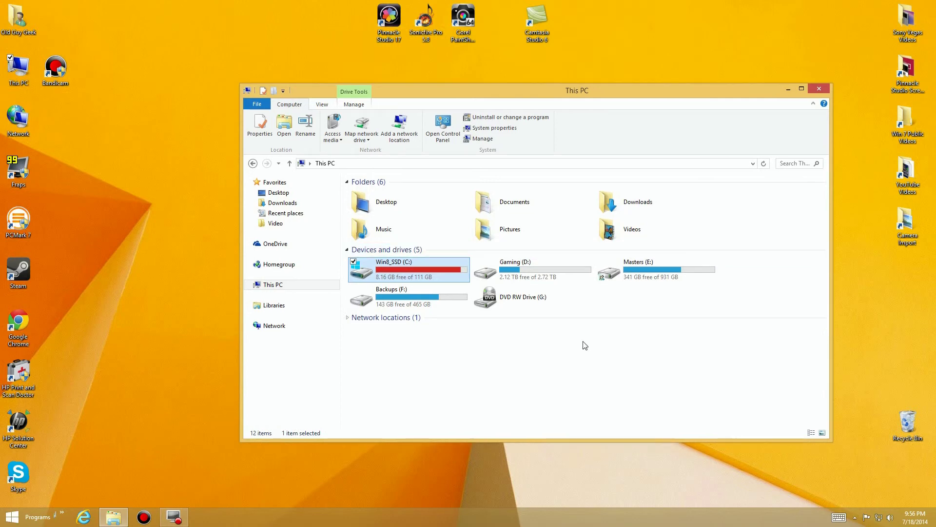
{"action": "right_click", "coordinate": [581, 341]}
{"action": "left_click", "coordinate": [515, 380]}
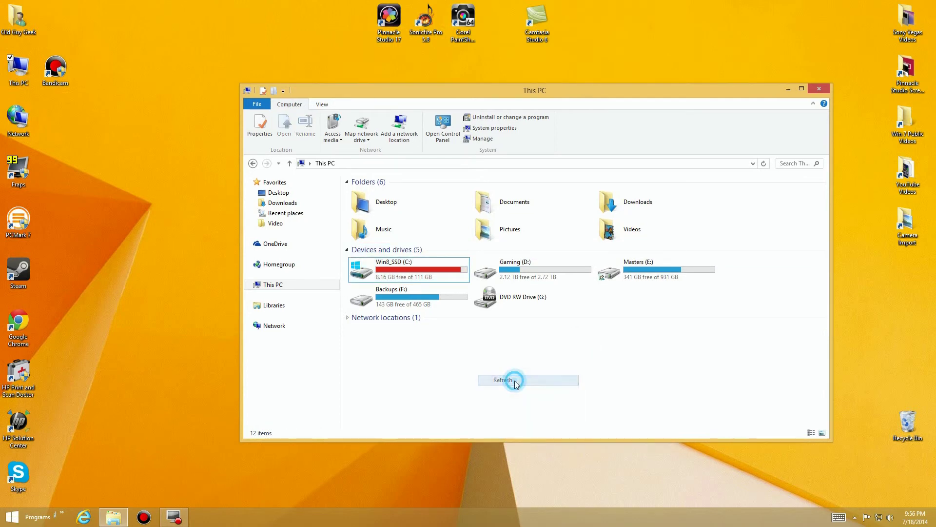